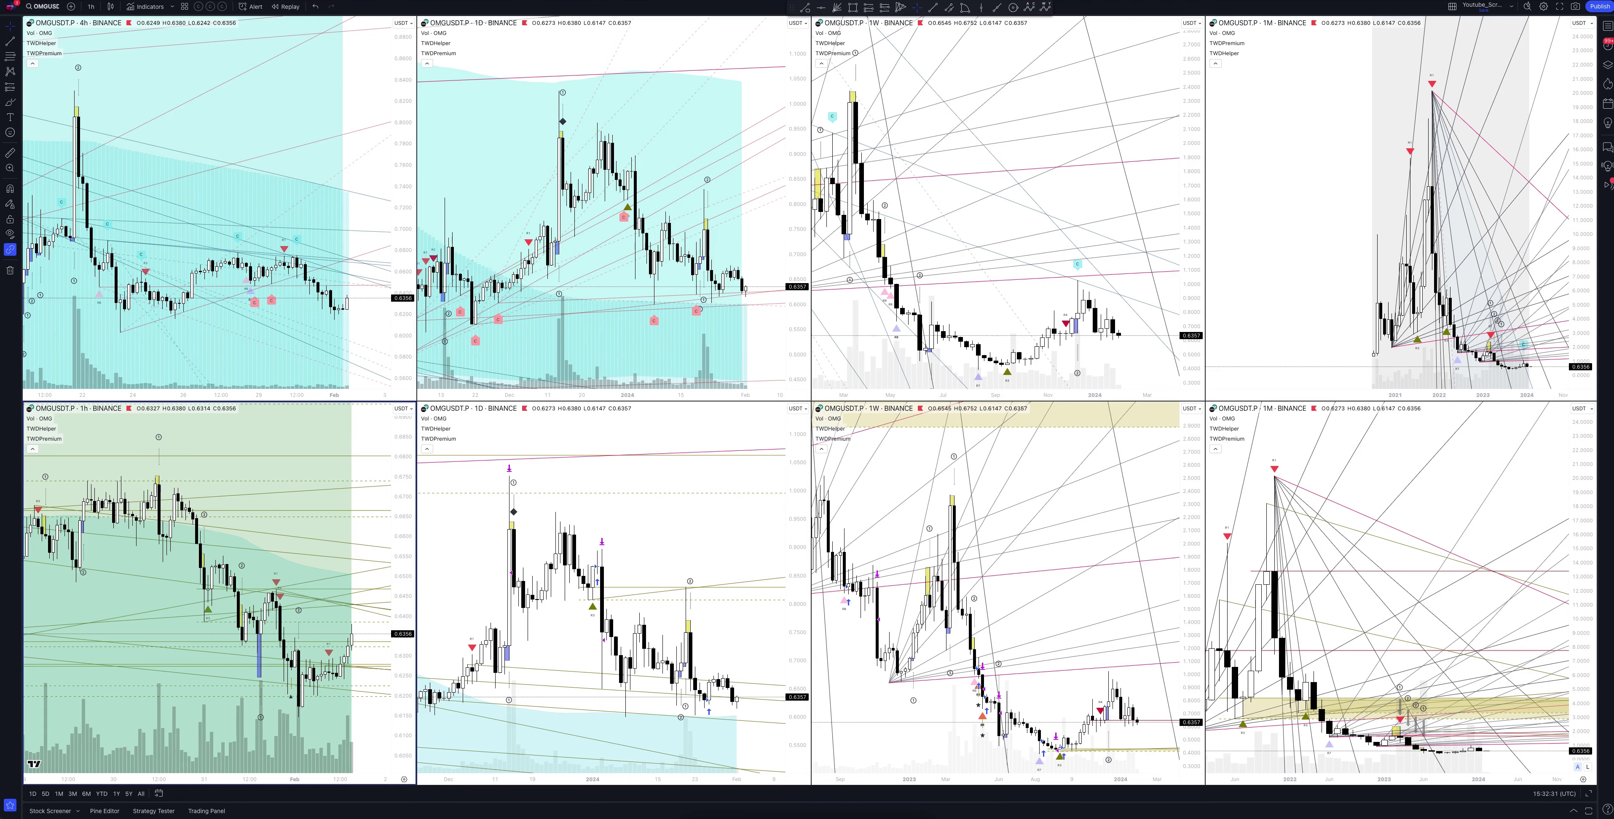
Step: Review both monthly OMGUSDT charts full-size, then maximize the weekly chart
left_click(1589, 794)
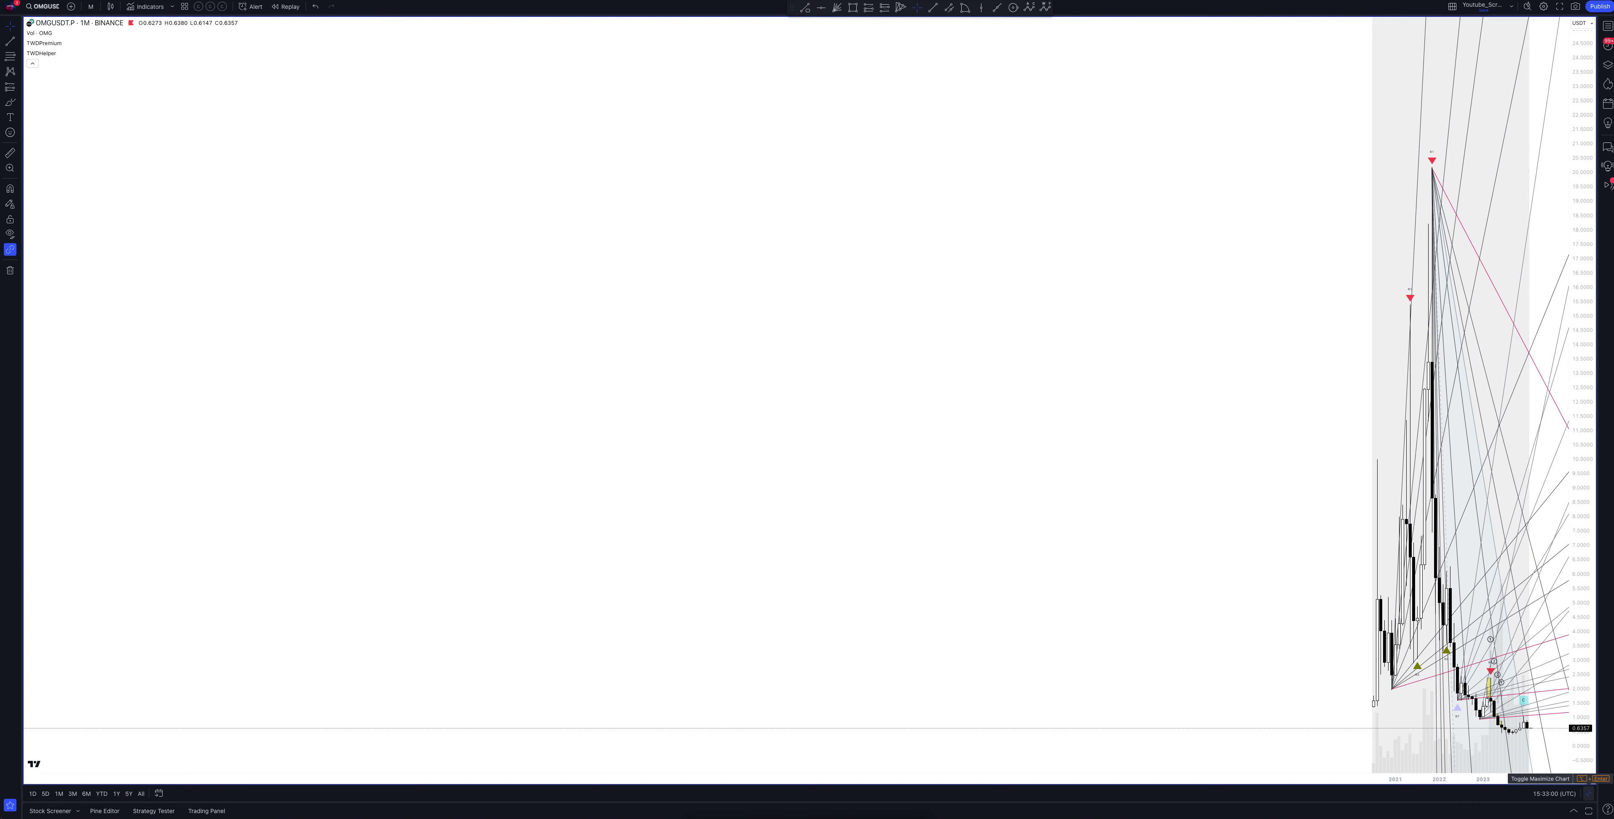
left_click(1589, 794)
left_click(1589, 794)
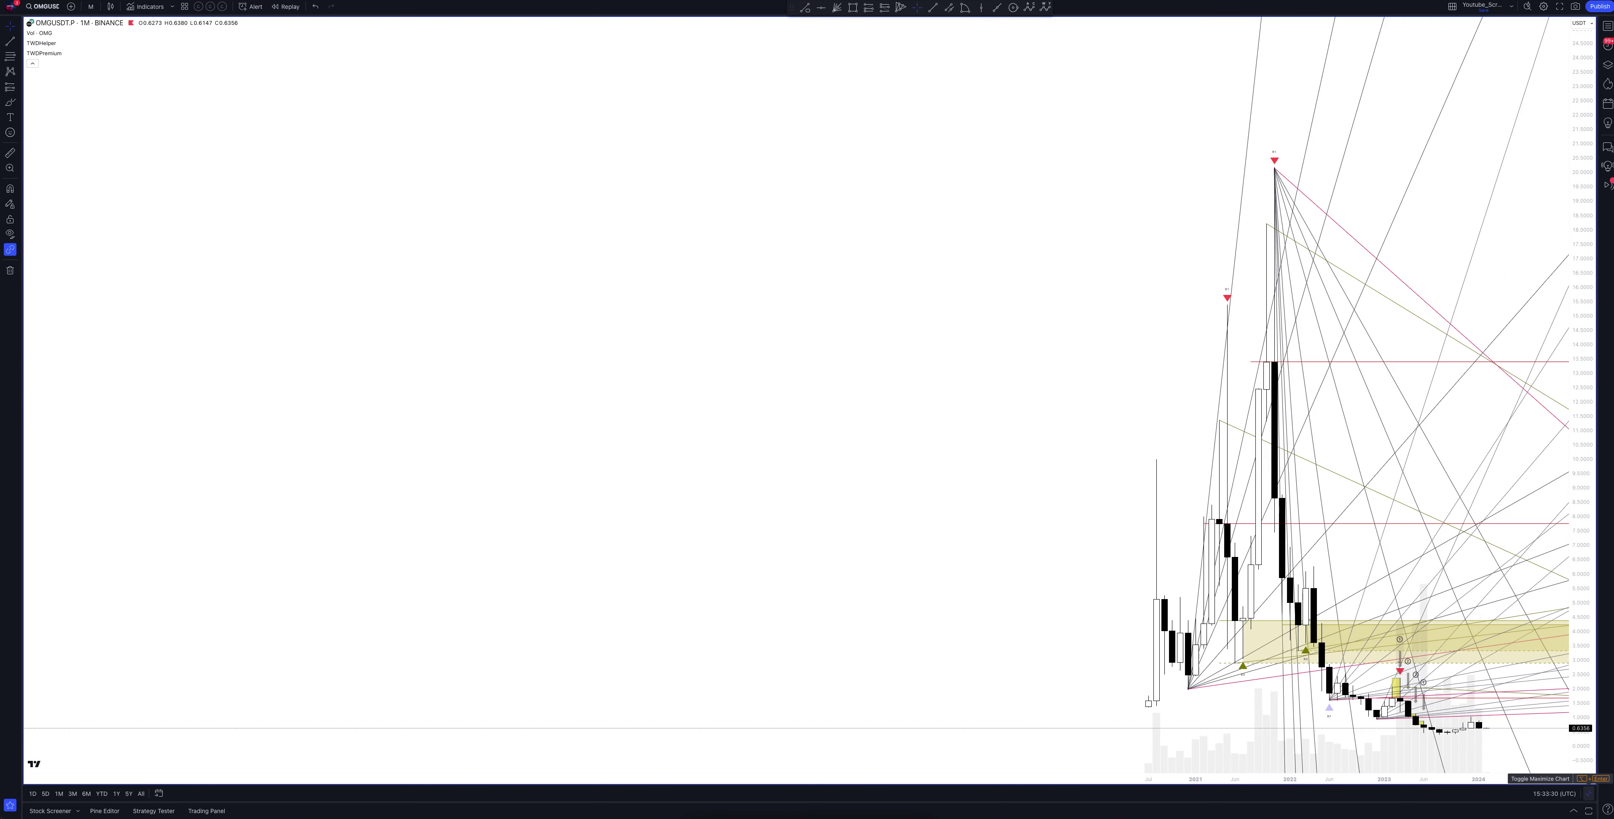
key("alt+Return")
key("alt+Return")
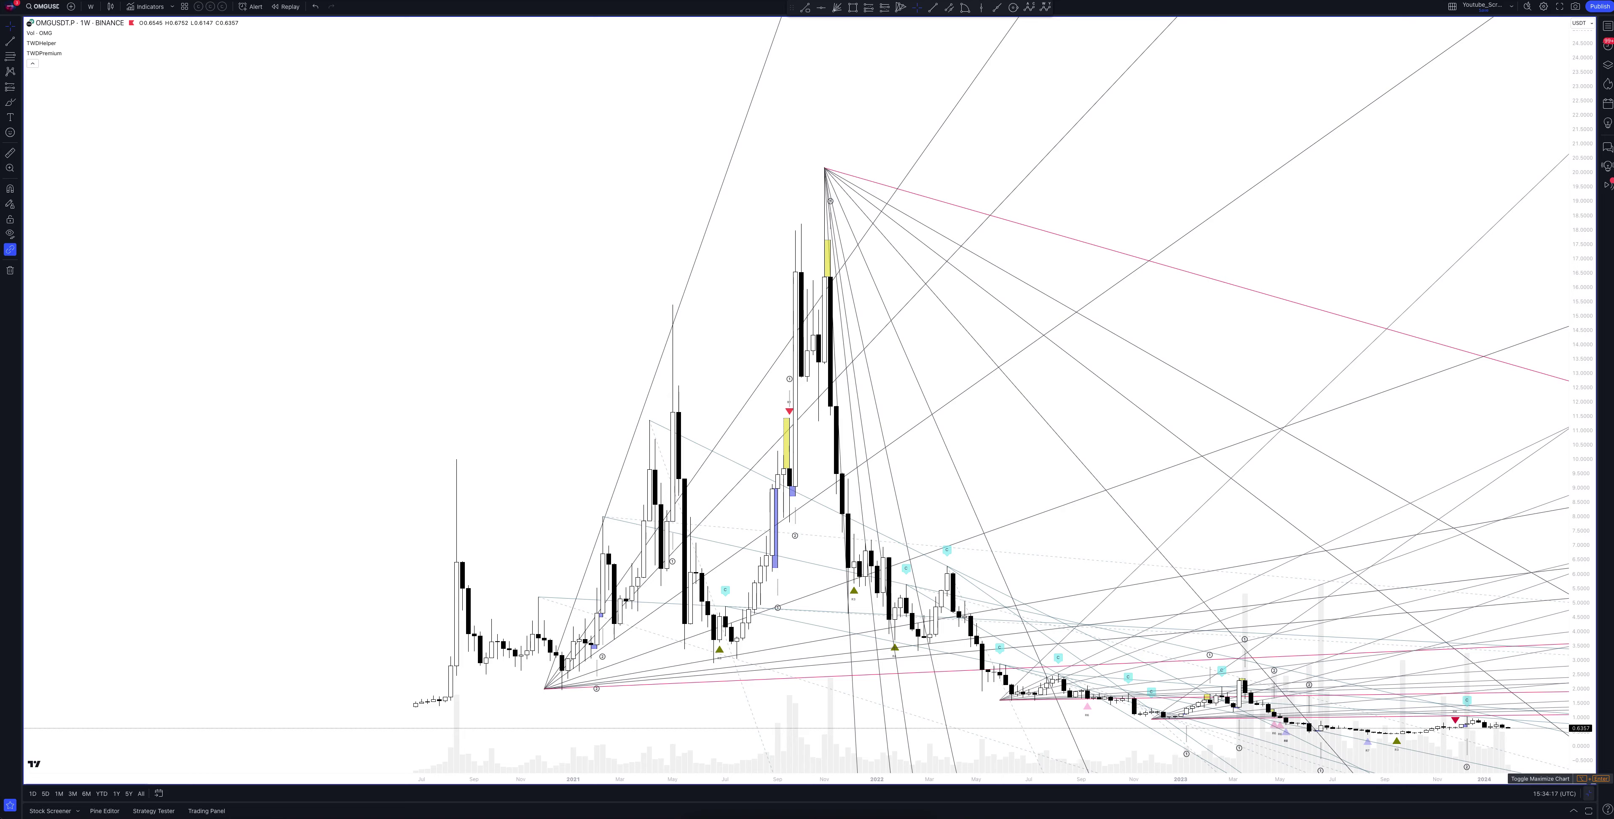
left_click(1589, 794)
Step: Maximize the lower weekly chart, then the cyan-shaded daily OMGUSDT chart instead
left_click(1588, 794)
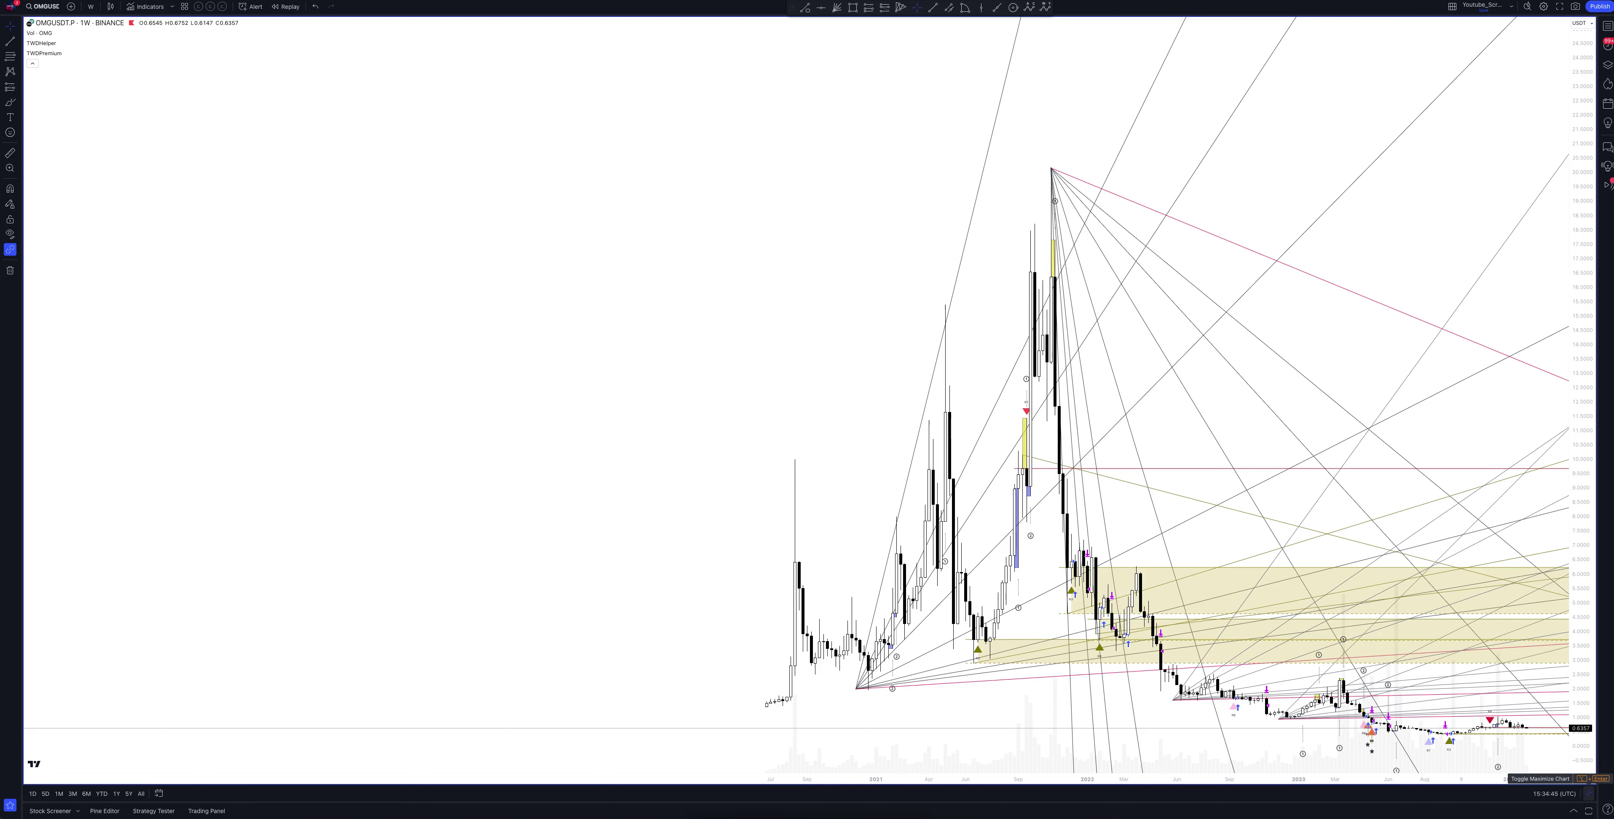
left_click(1589, 794)
left_click(1589, 794)
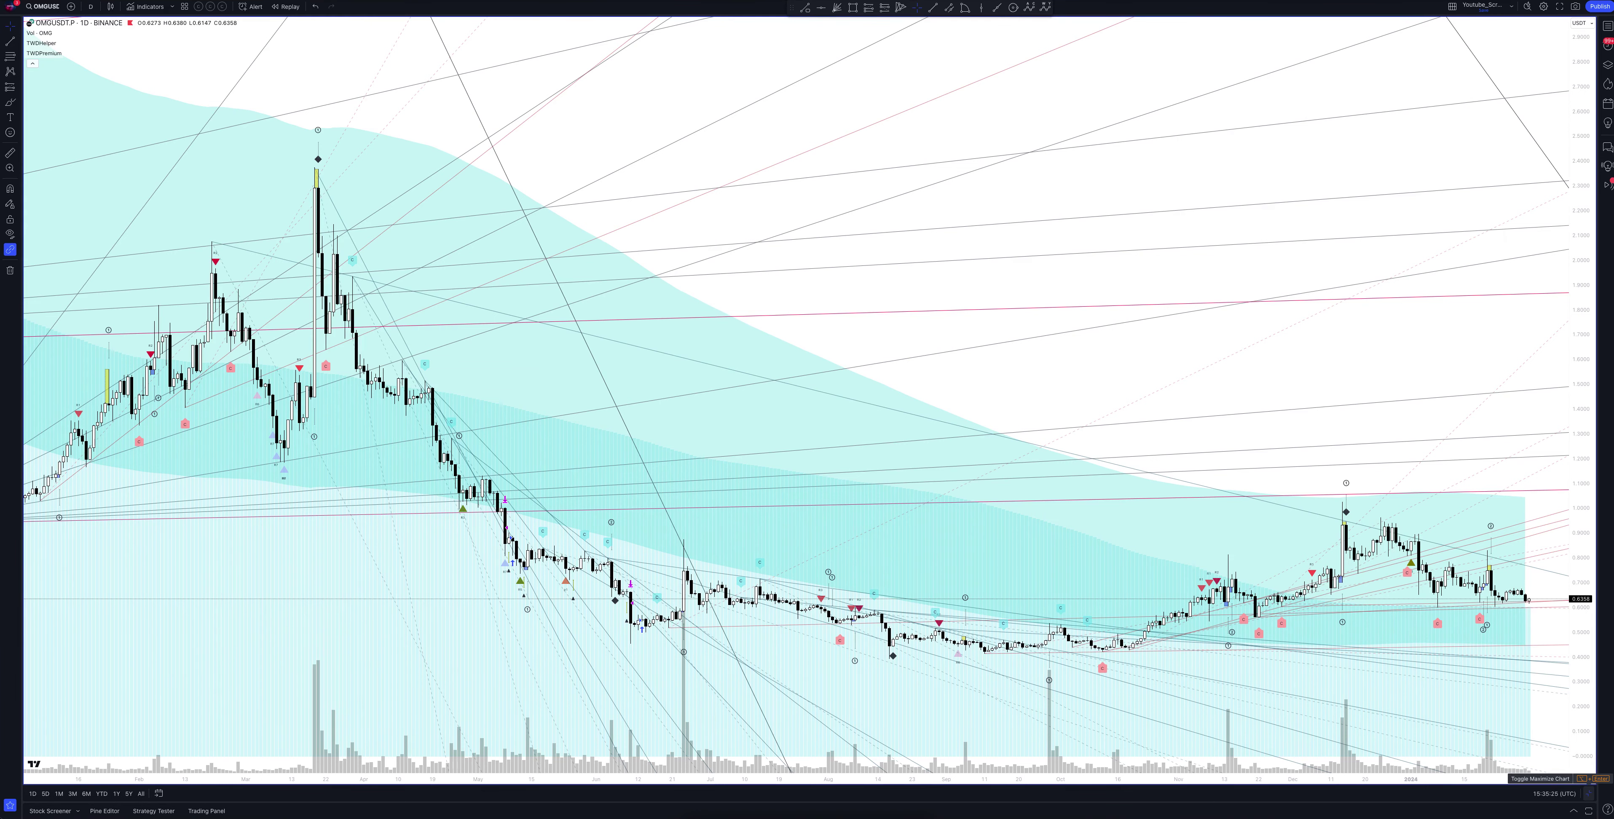
Step: Maximize the second daily chart and show the TWGPremium Strategy Tester report beneath it
left_click(1589, 778)
left_click(1588, 779)
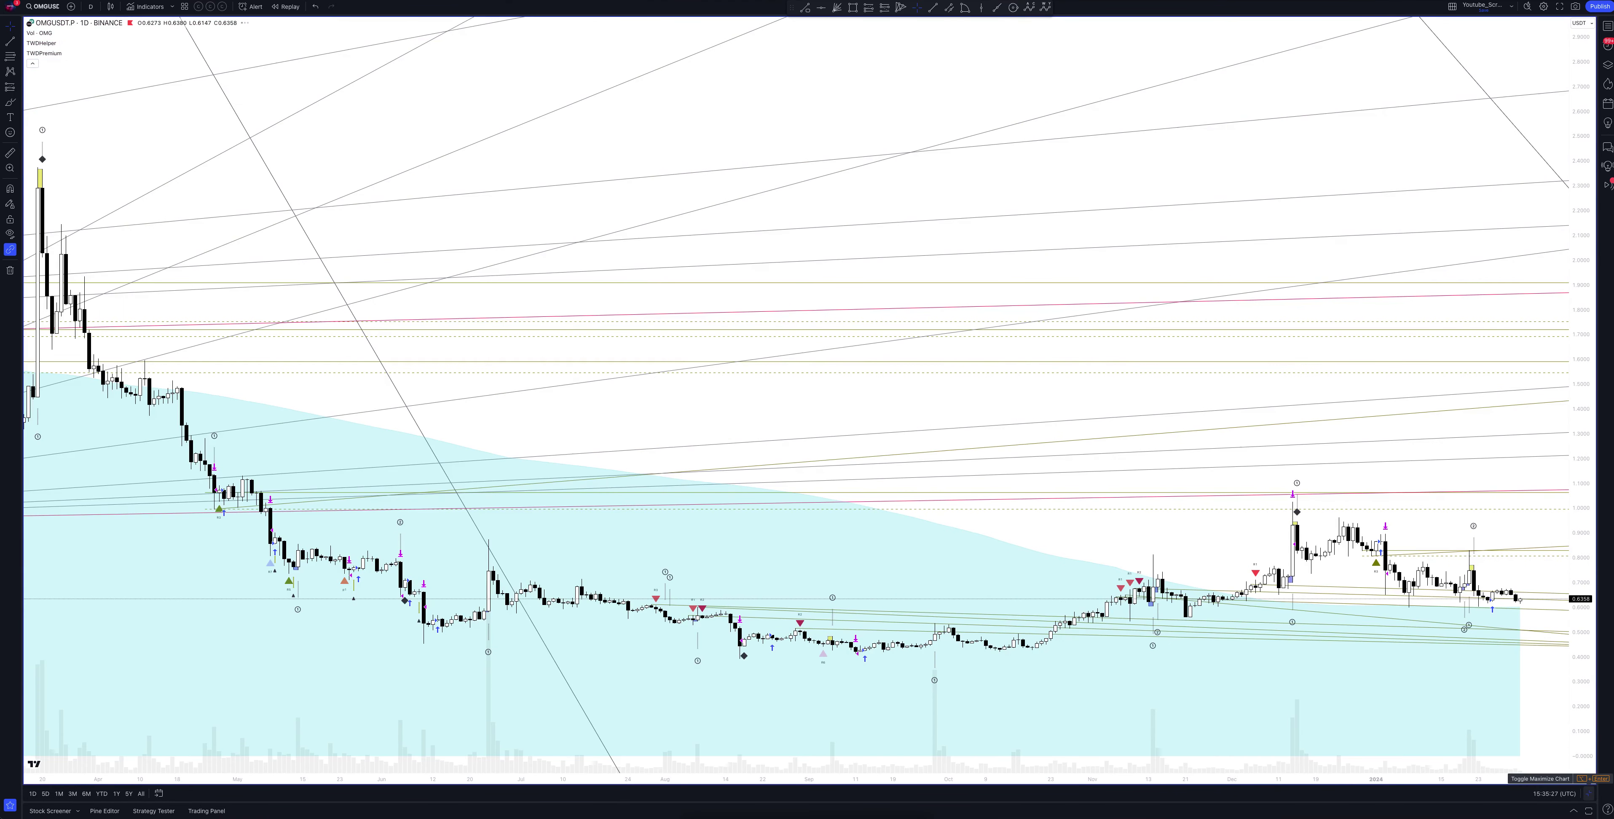
left_click(1589, 779)
left_click(153, 617)
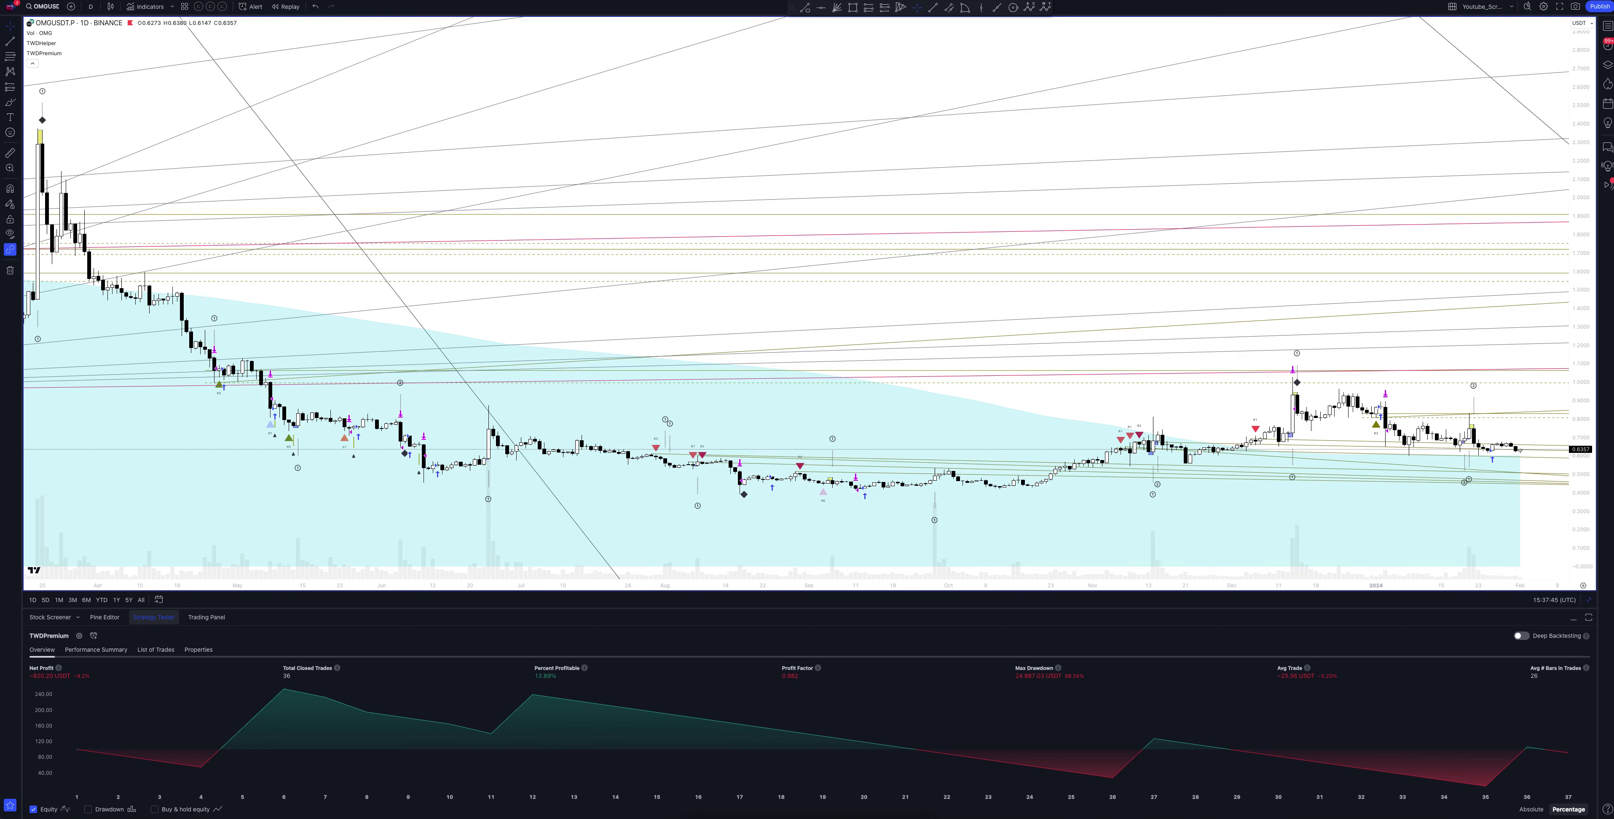
Step: Switch the chart to the 4h timeframe, then return to the eight-chart grid
type("4h")
key("Return")
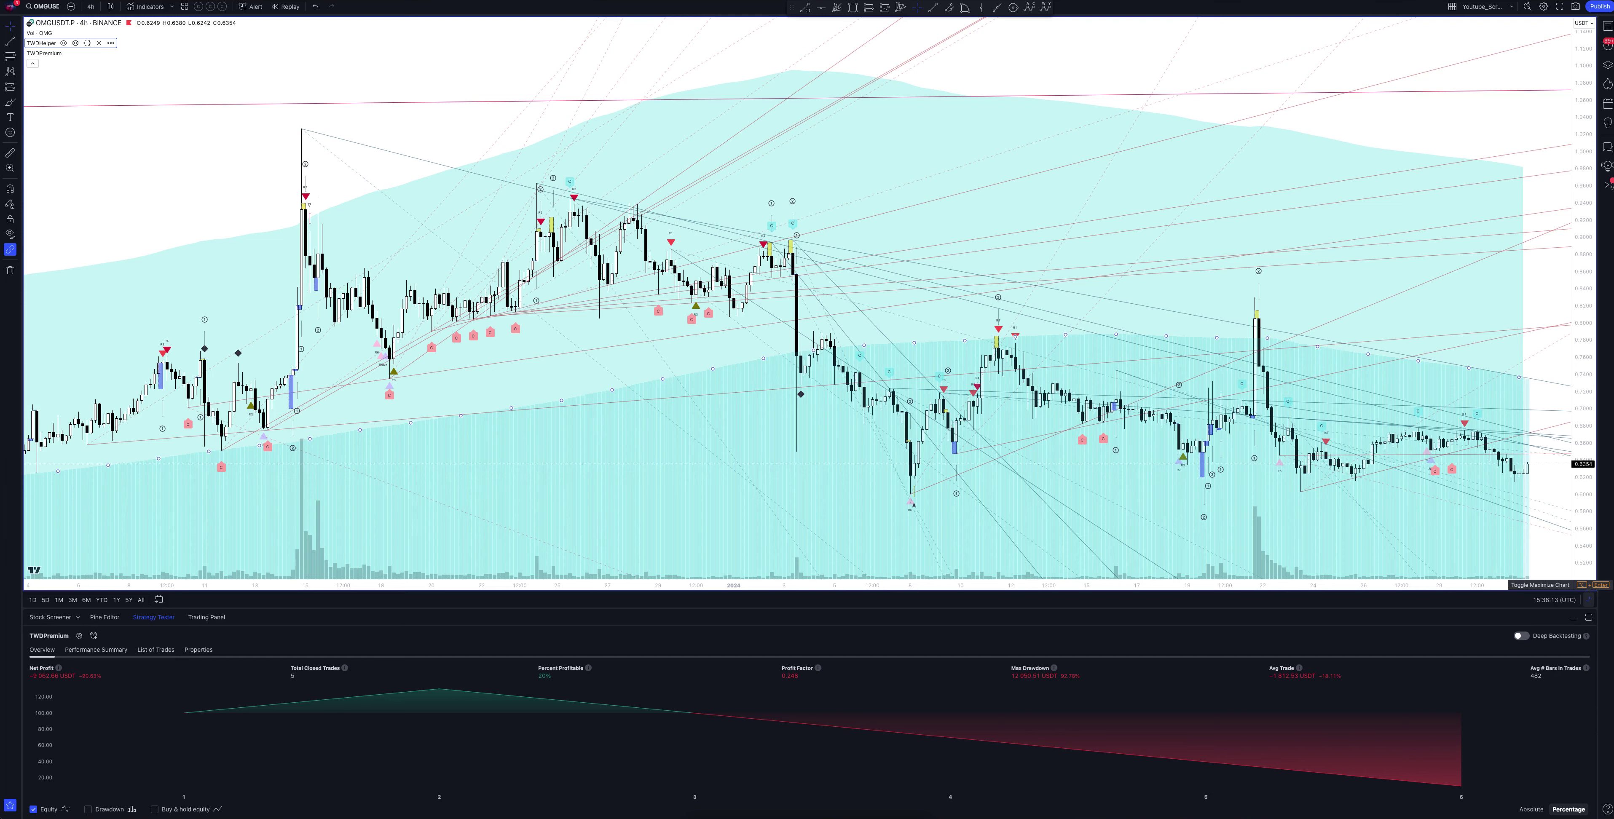
left_click(1592, 585)
Step: Maximize the green hourly chart and keep it on the 1 hour timeframe
left_click(207, 451)
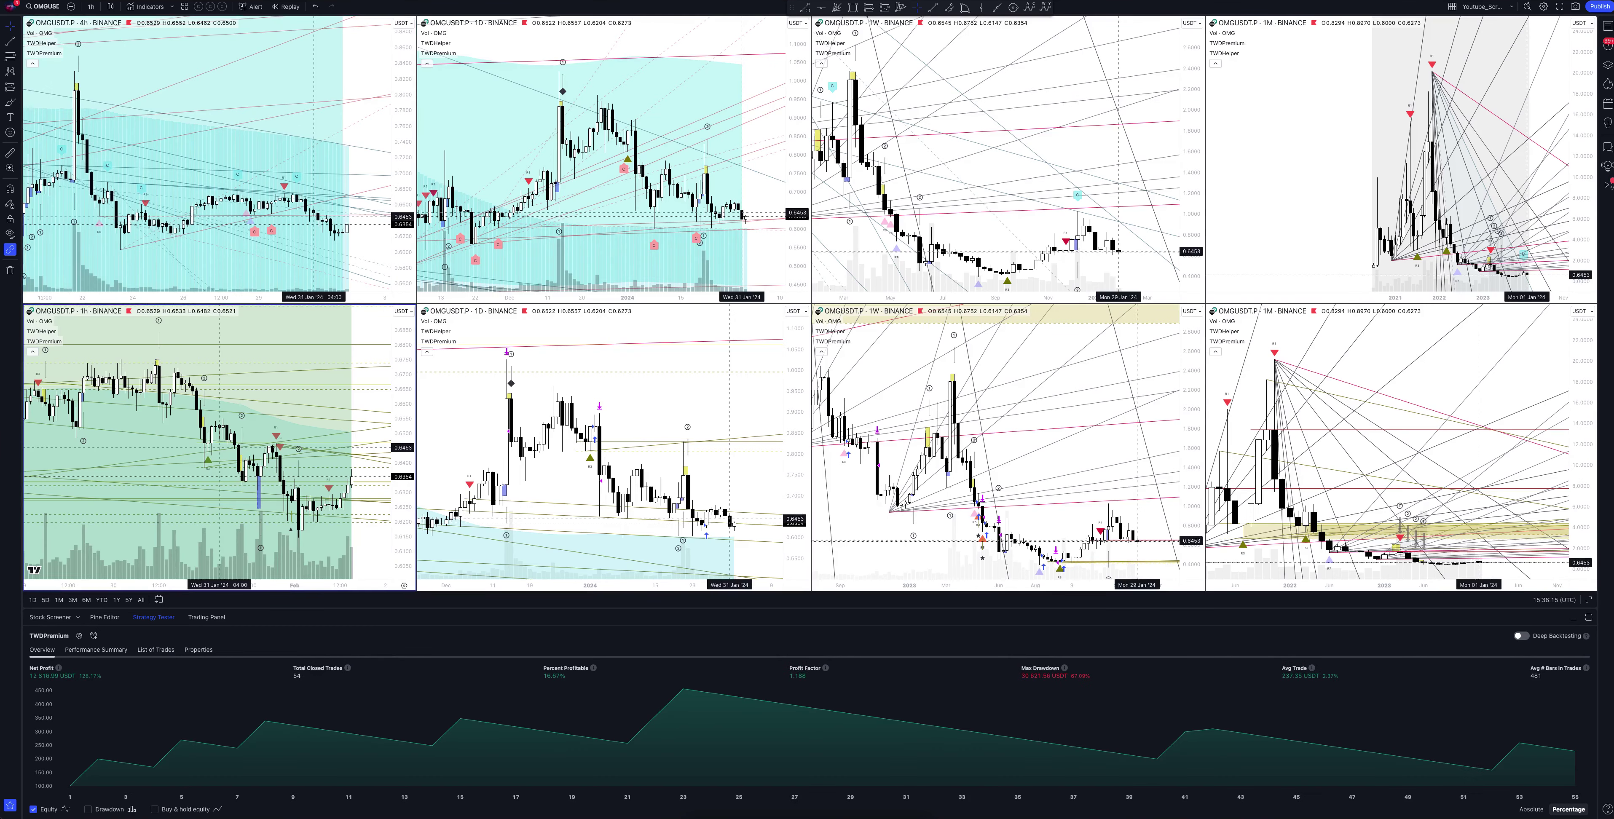
key("alt+Return")
left_click(91, 6)
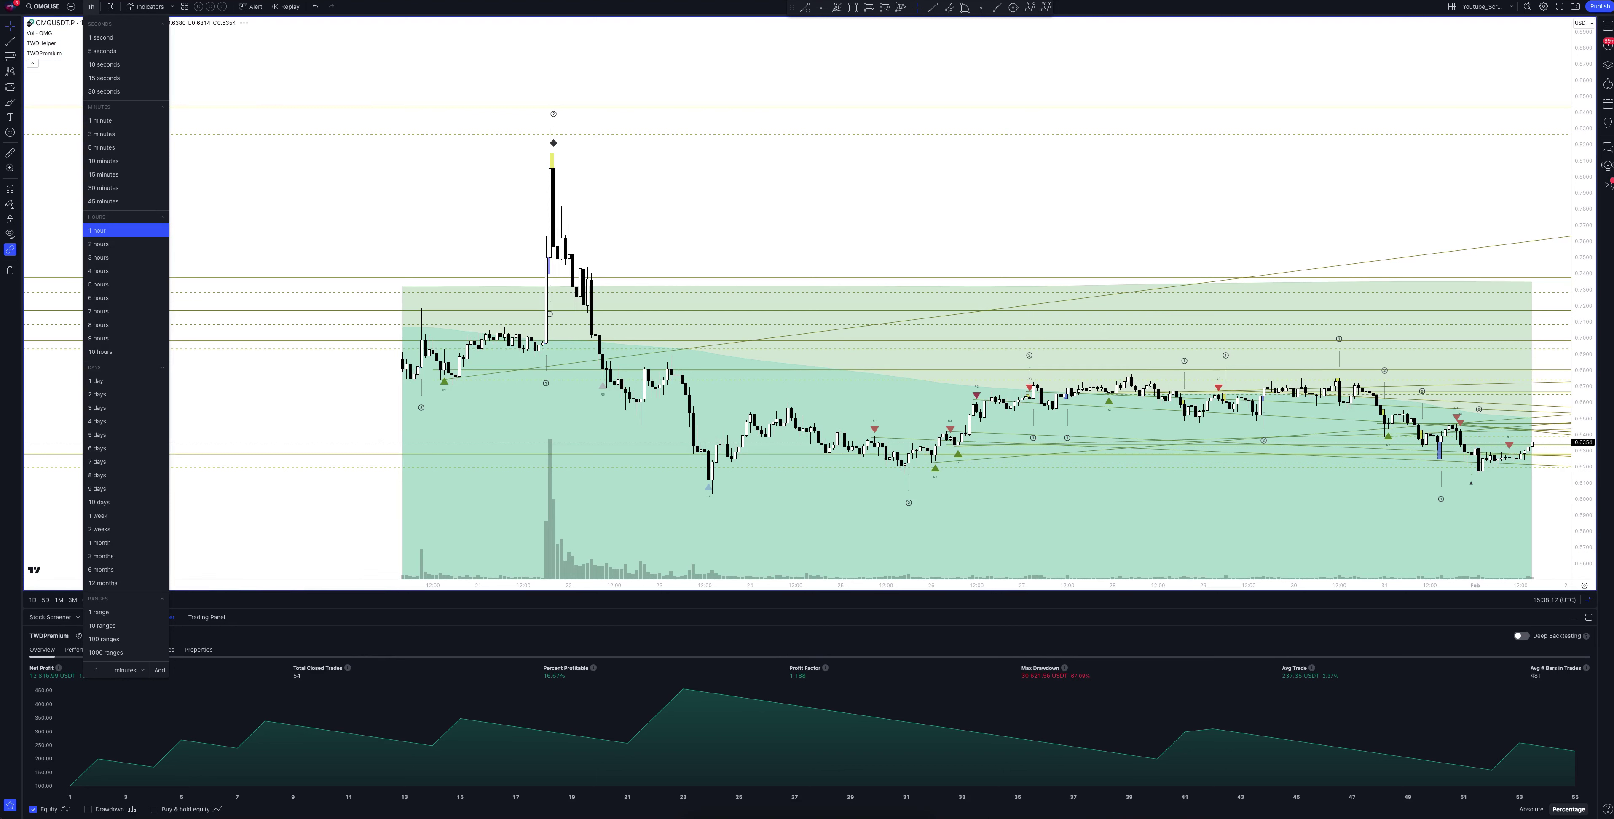
left_click(97, 231)
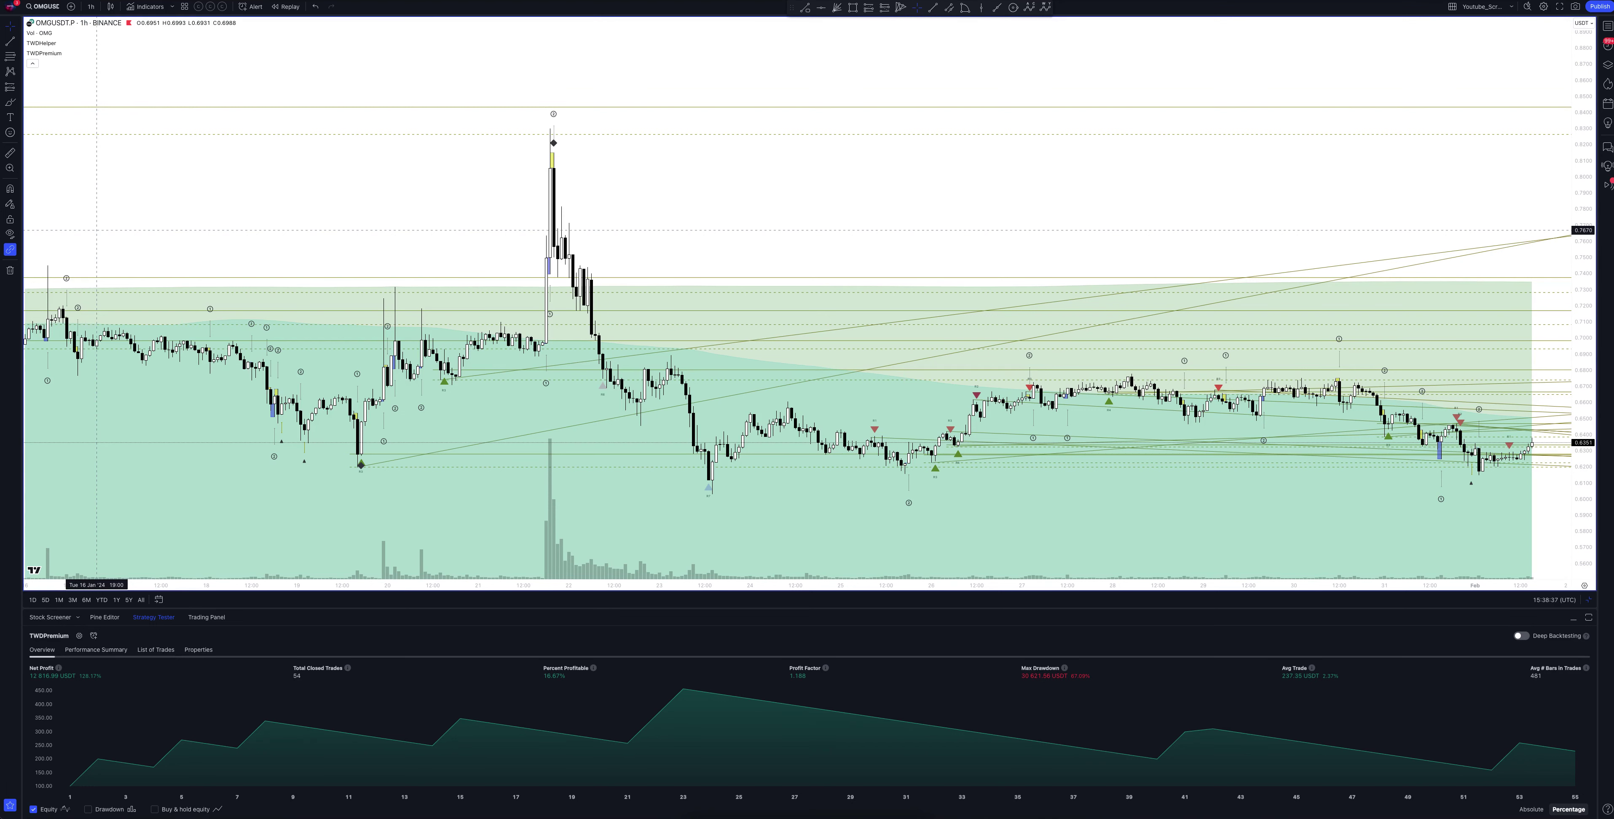
Step: Change the OMGUSDT chart from 1 hour to 2-hour candles
left_click(91, 7)
left_click(98, 244)
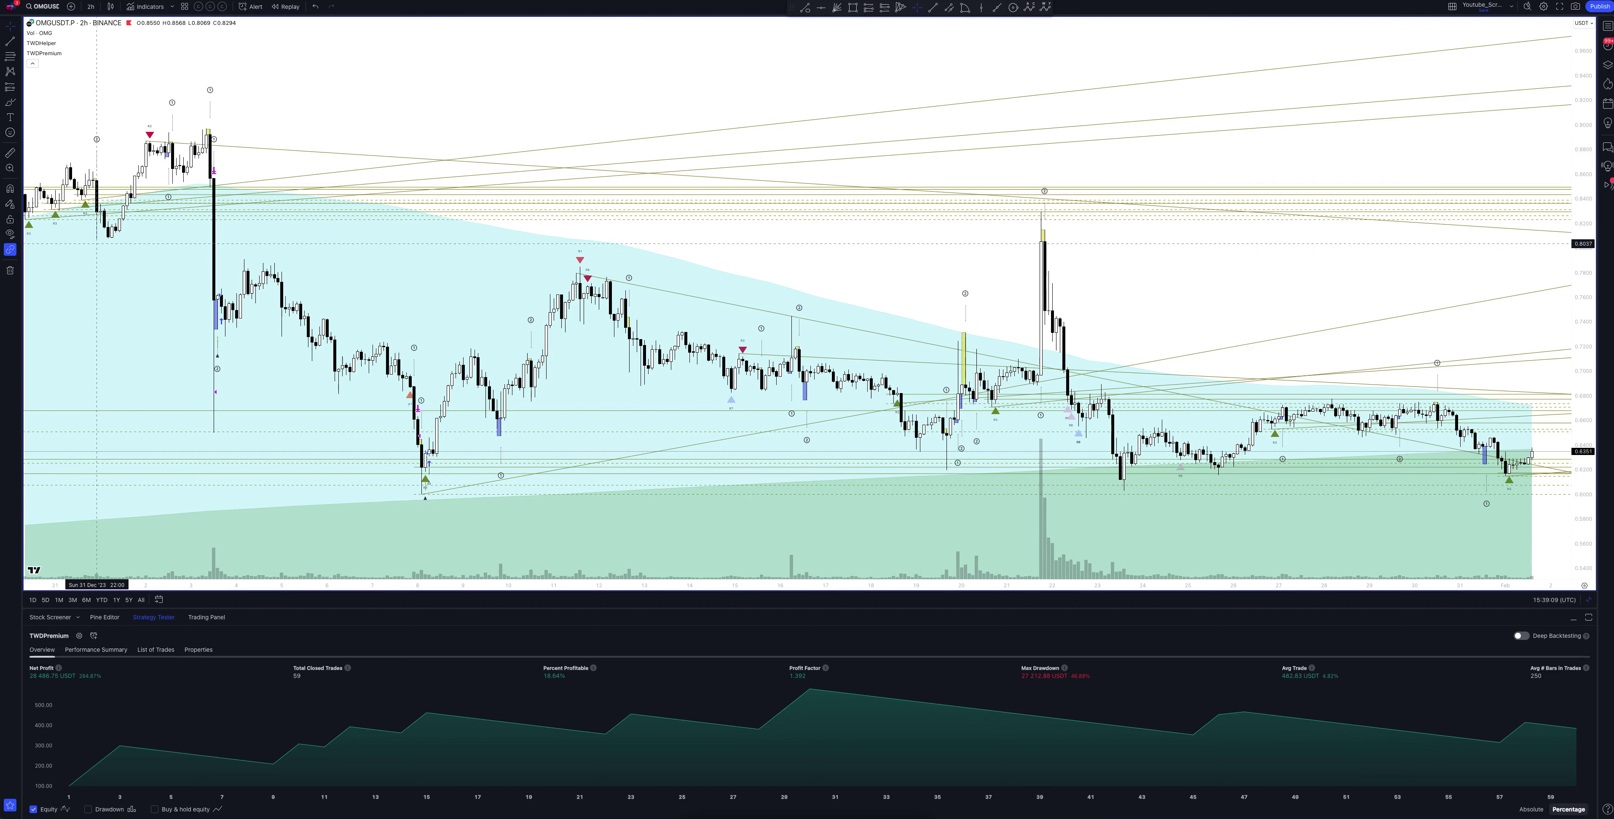
Step: Switch the OMGUSDT chart to the 3 hours timeframe
left_click(91, 6)
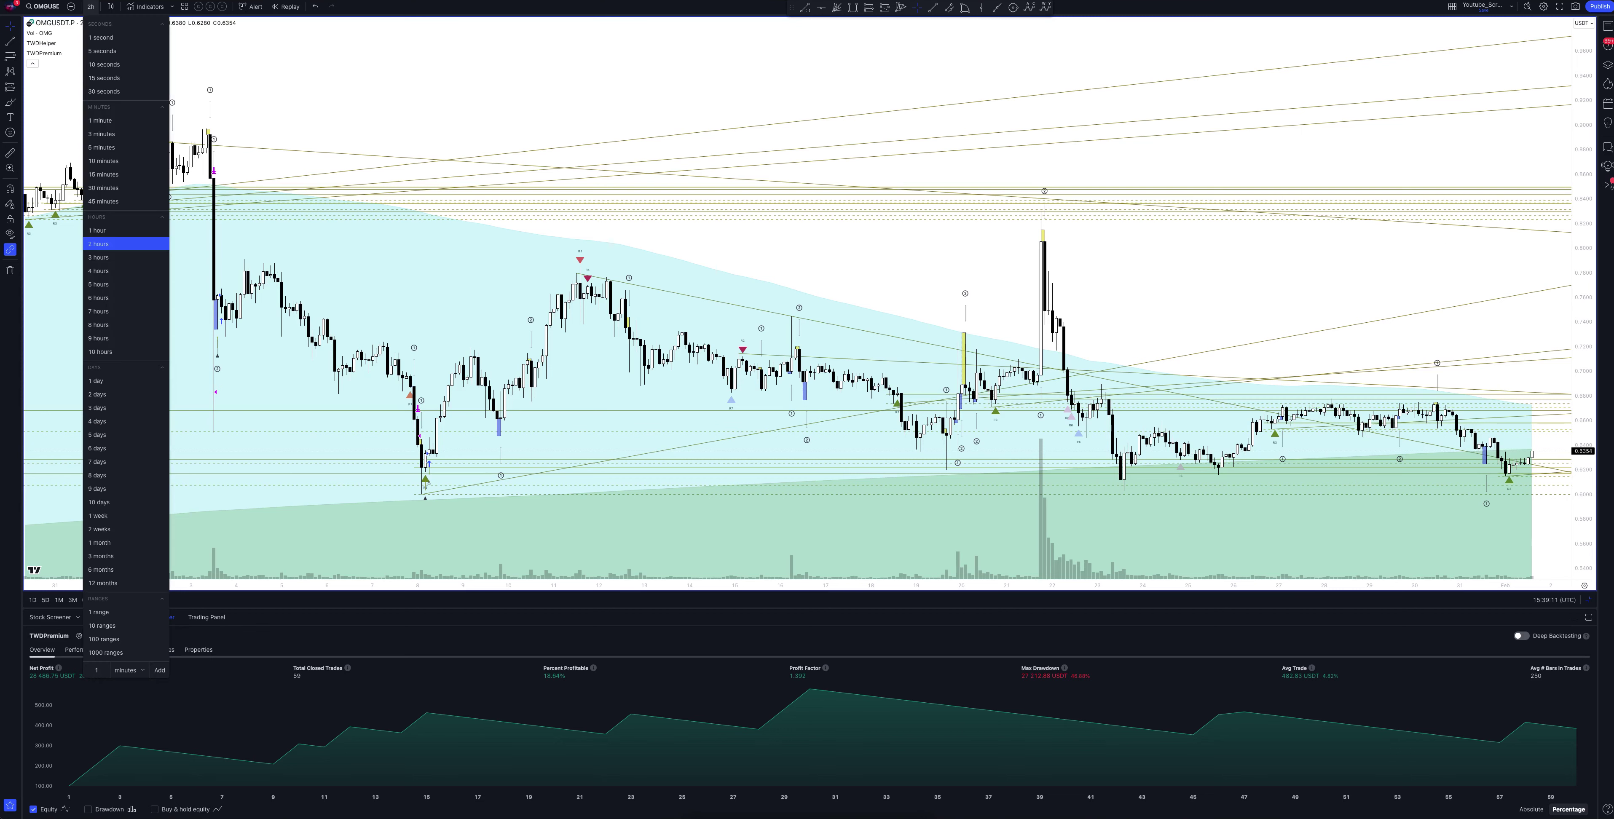
left_click(98, 257)
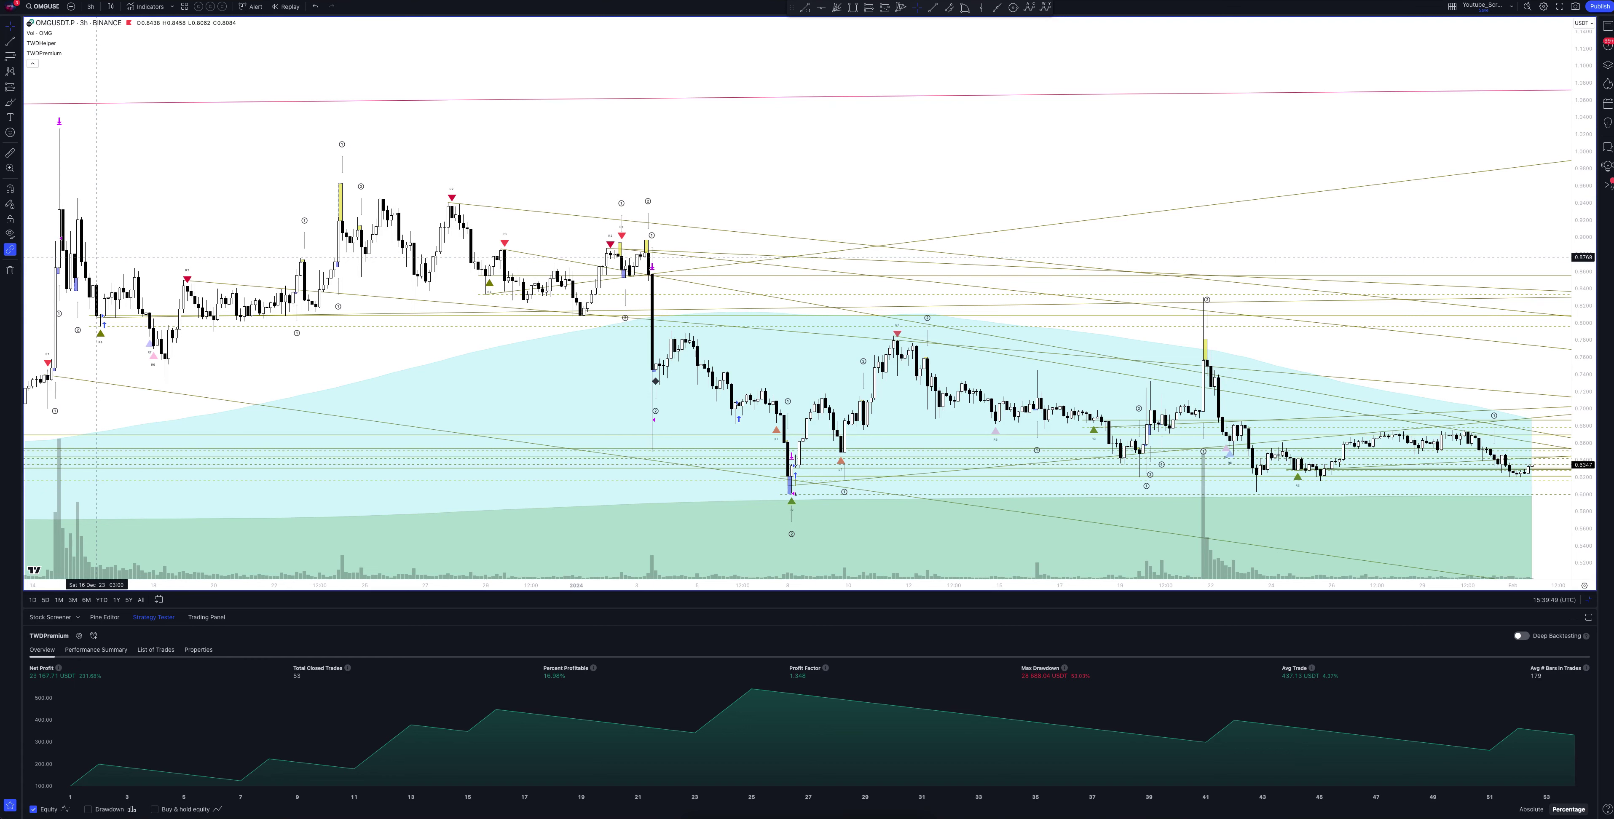
left_click(91, 7)
Step: Switch the OMGUSDT chart to the 4 hours timeframe
left_click(98, 271)
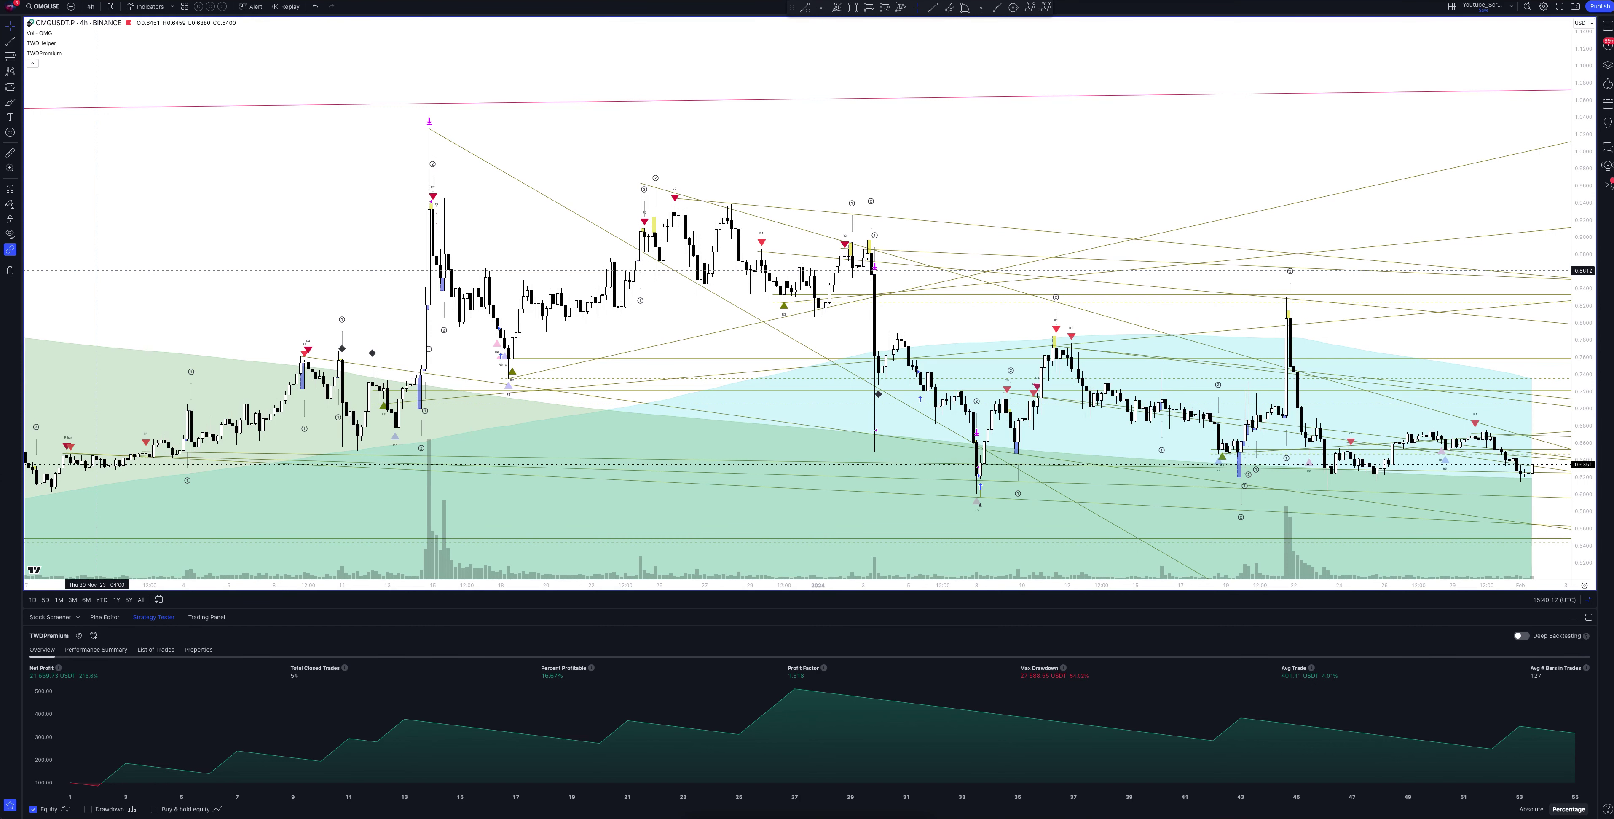
left_click(90, 6)
Step: Switch the OMGUSDT chart to the 5 hours timeframe
left_click(97, 285)
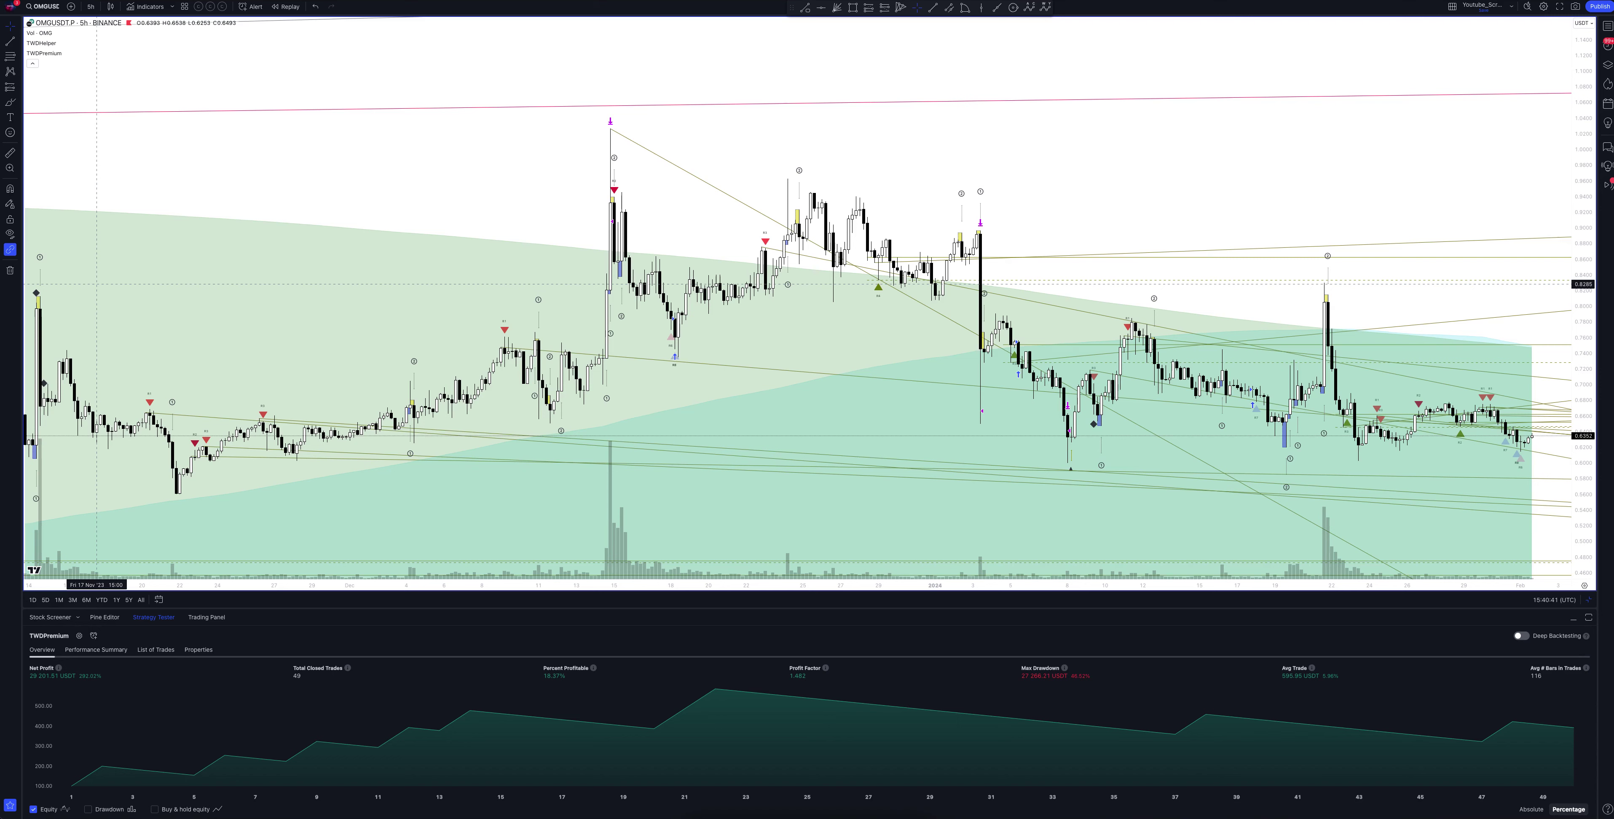
left_click(91, 6)
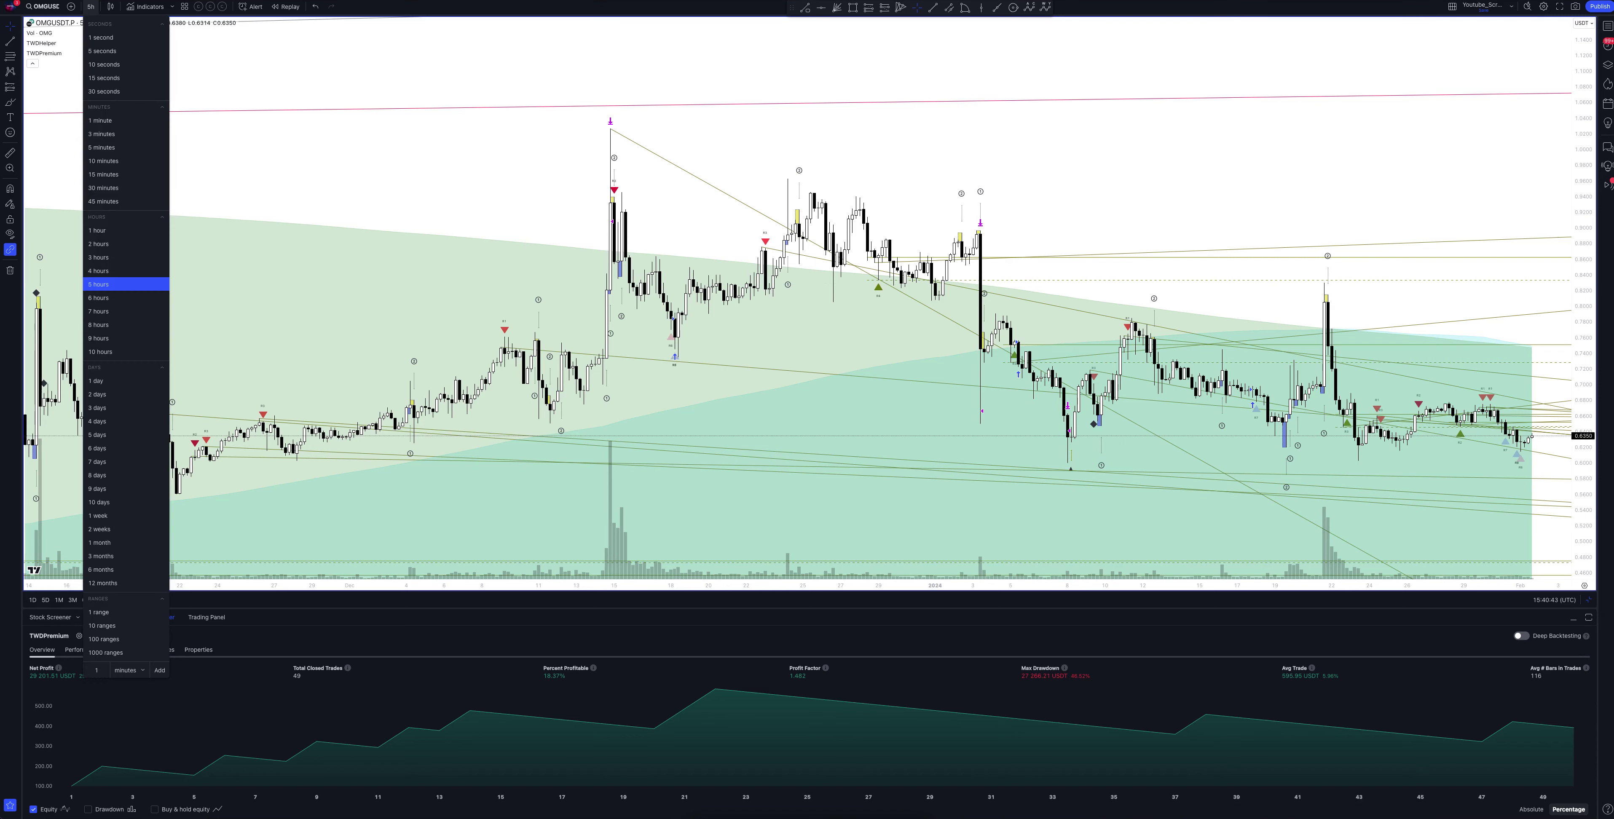
Step: Switch the OMGUSDT chart to the 6 hours timeframe
left_click(98, 297)
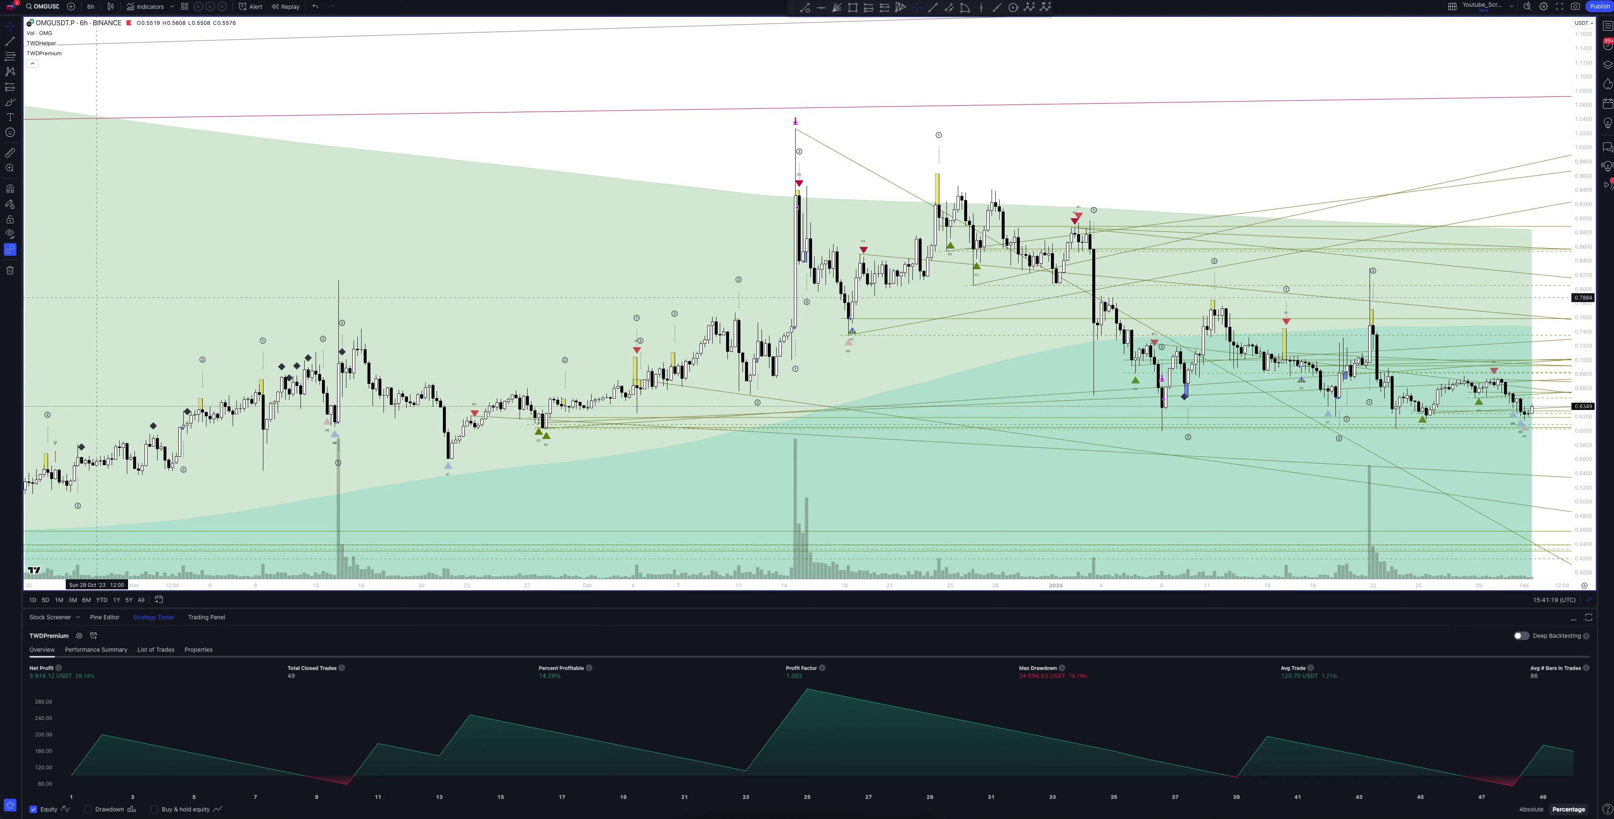
left_click(90, 6)
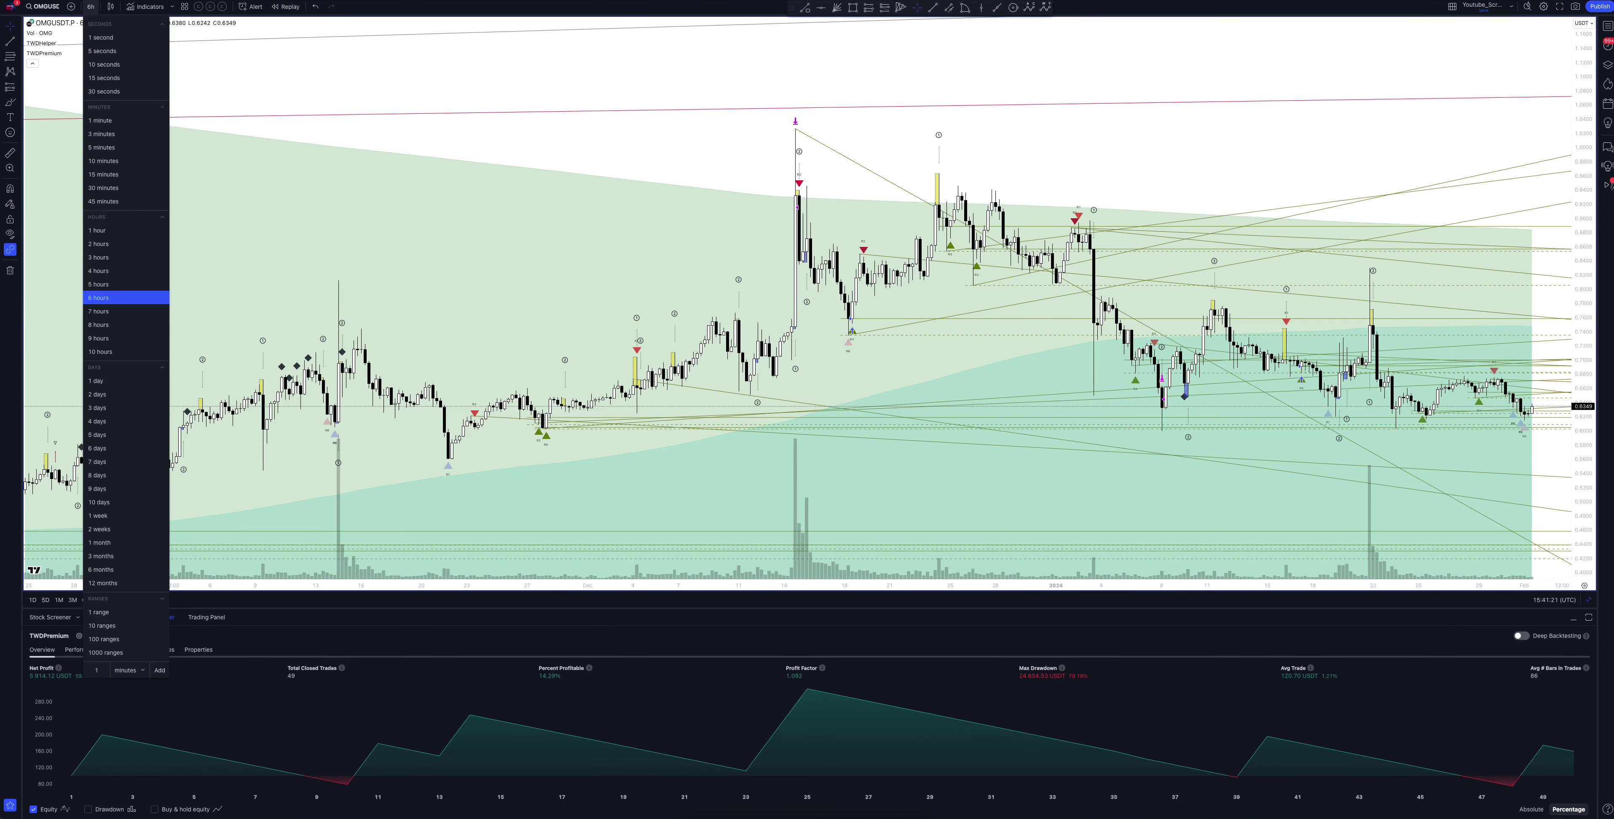
Step: Switch the OMGUSDT chart to the 7 hours timeframe
left_click(98, 312)
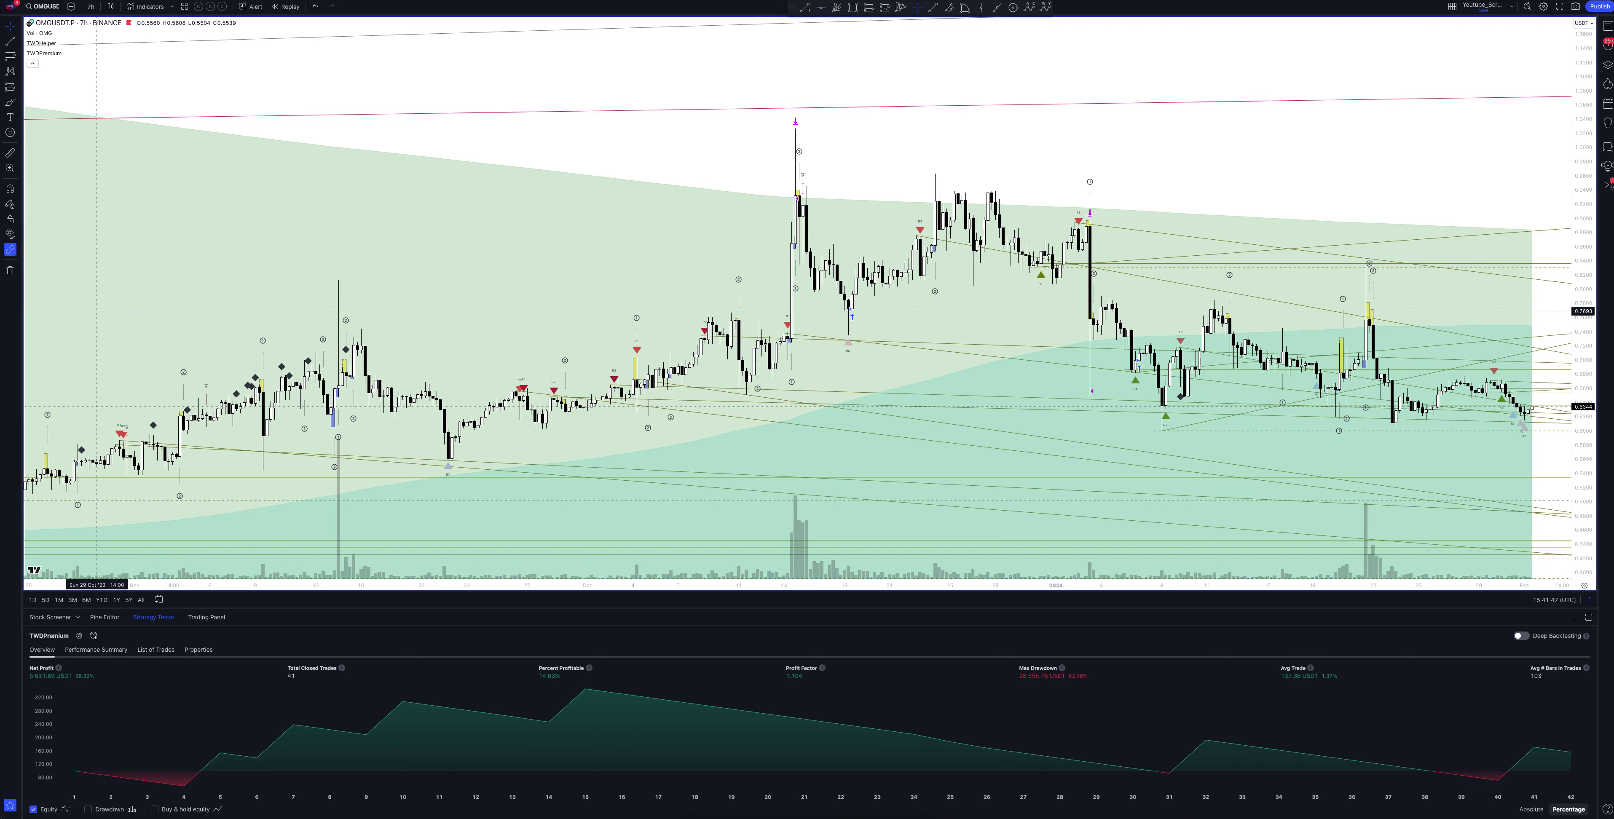
left_click(91, 7)
Step: View OMGUSDT.P at 8 hours, reset it to 1 hour, and restore the eight-chart grid
left_click(97, 324)
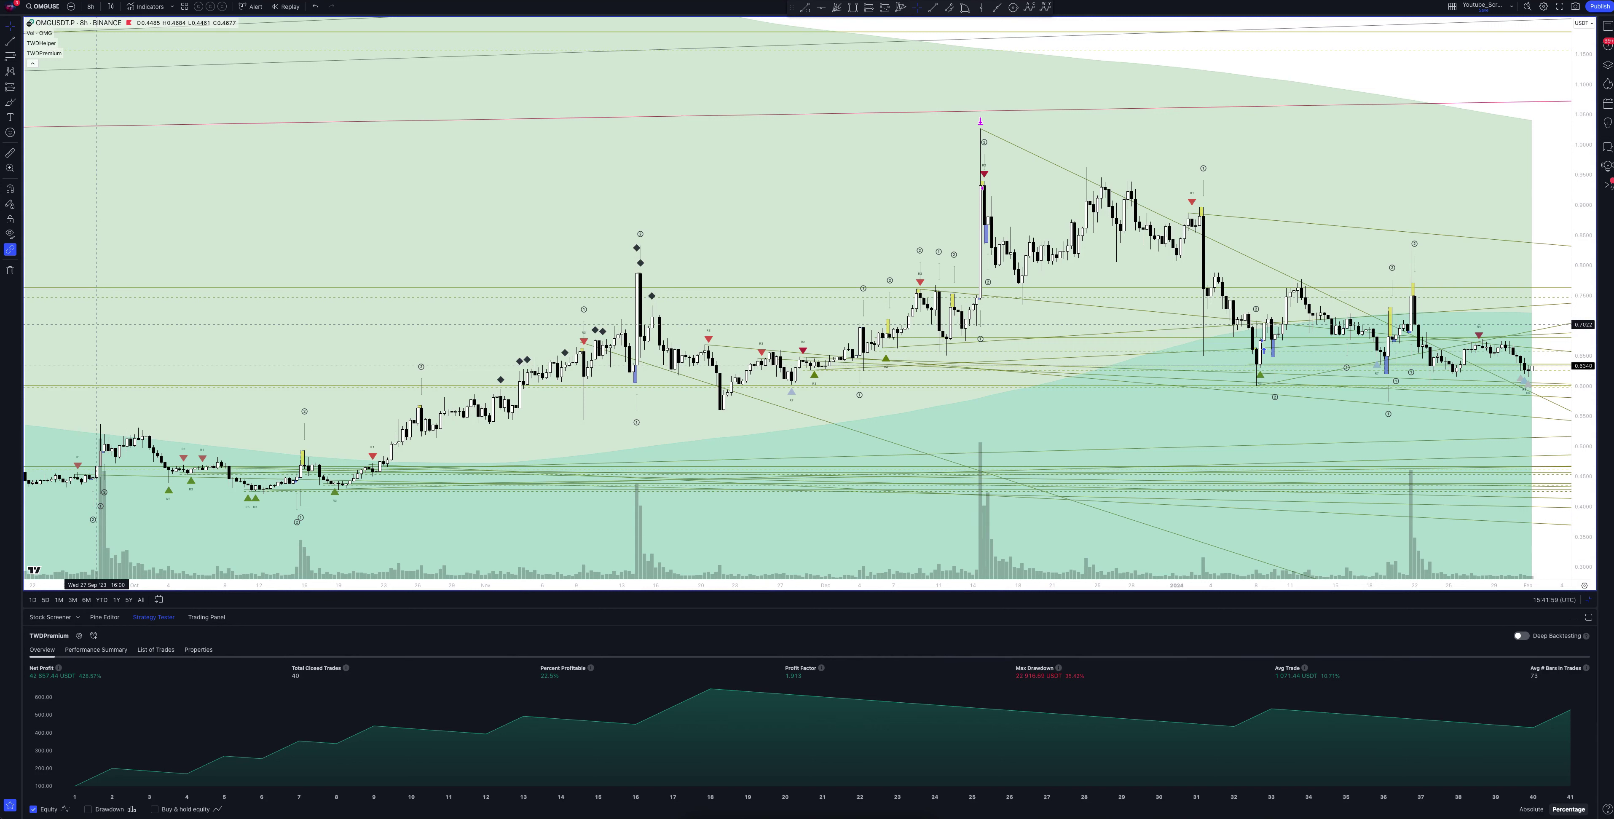
left_click(91, 7)
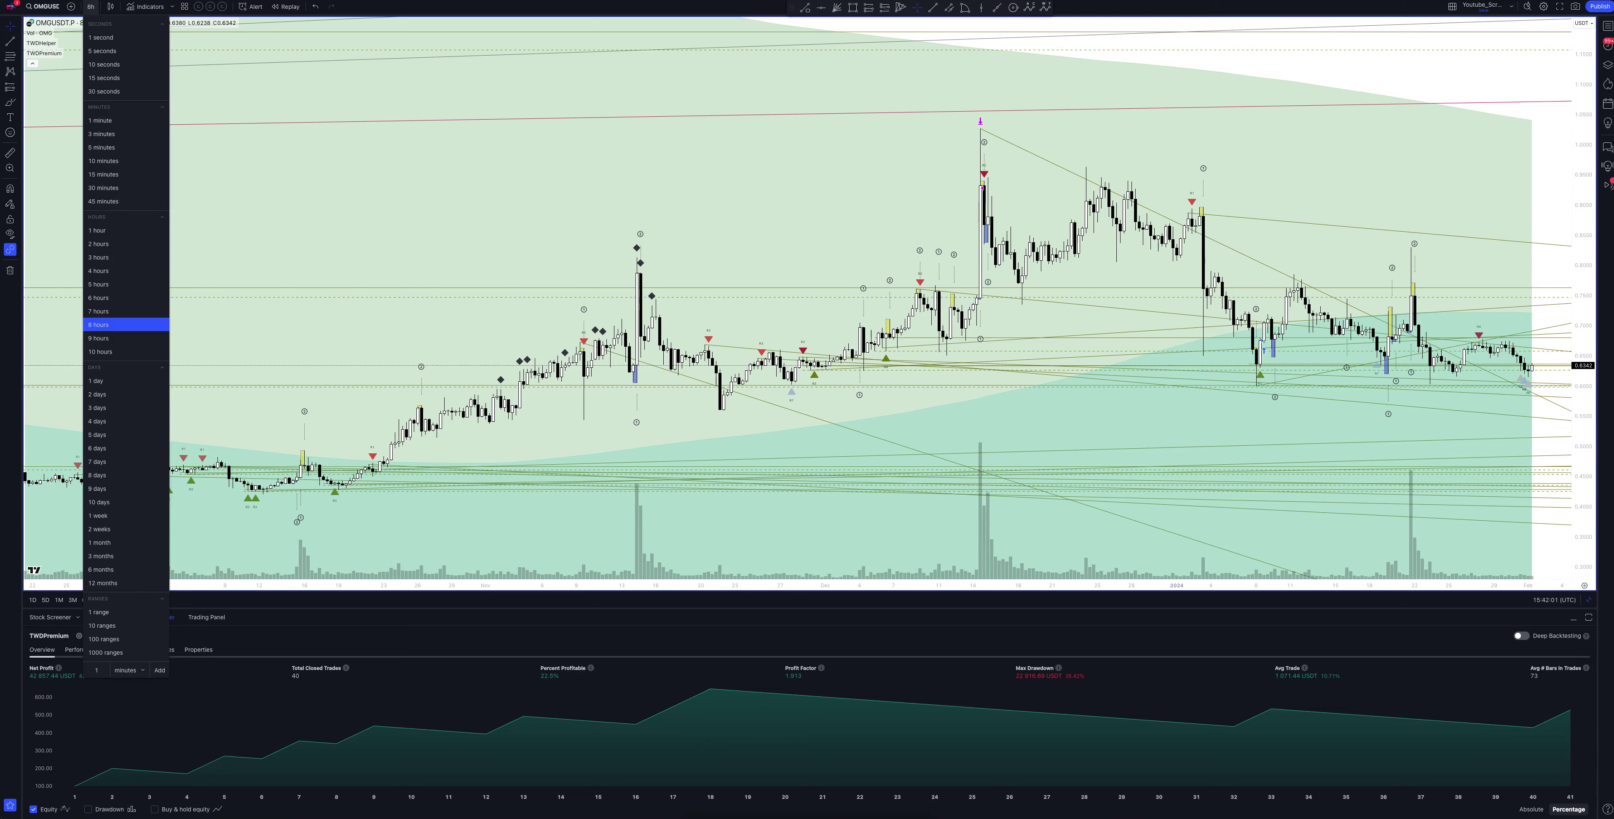
left_click(97, 231)
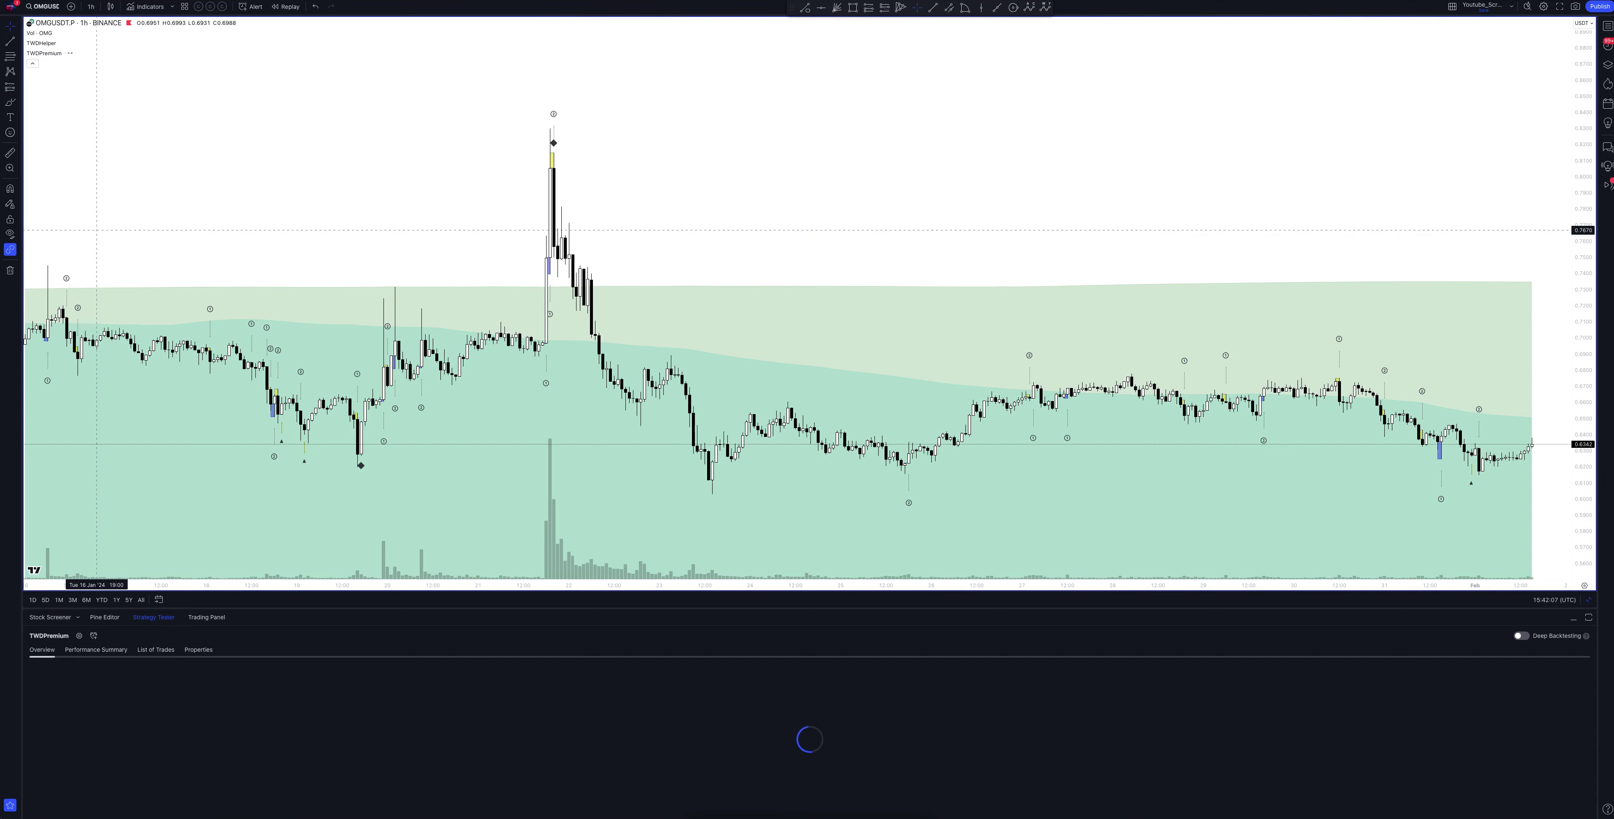
left_click(1588, 599)
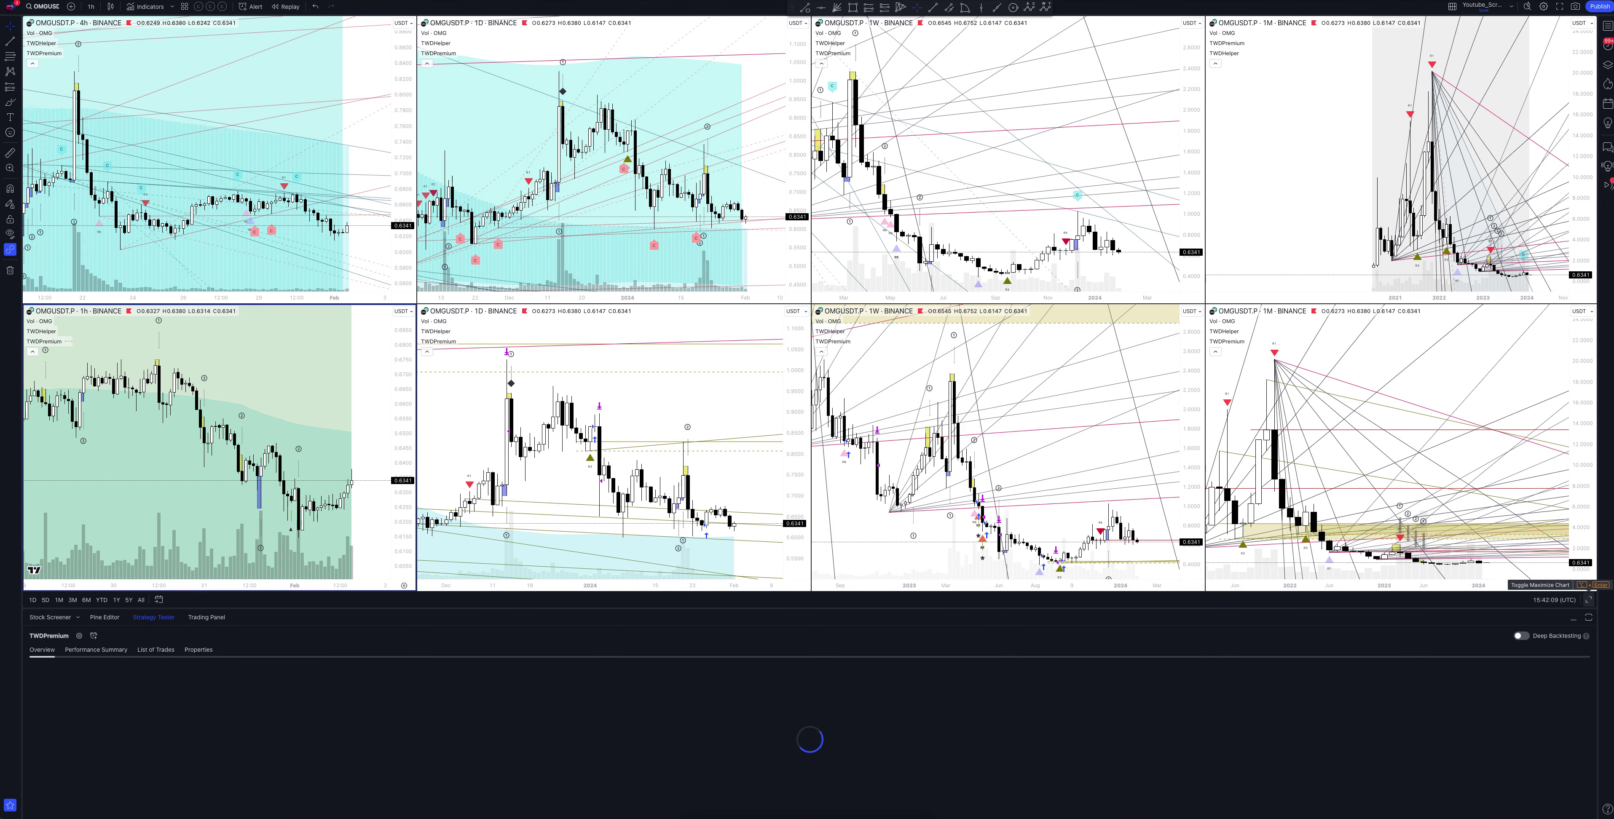